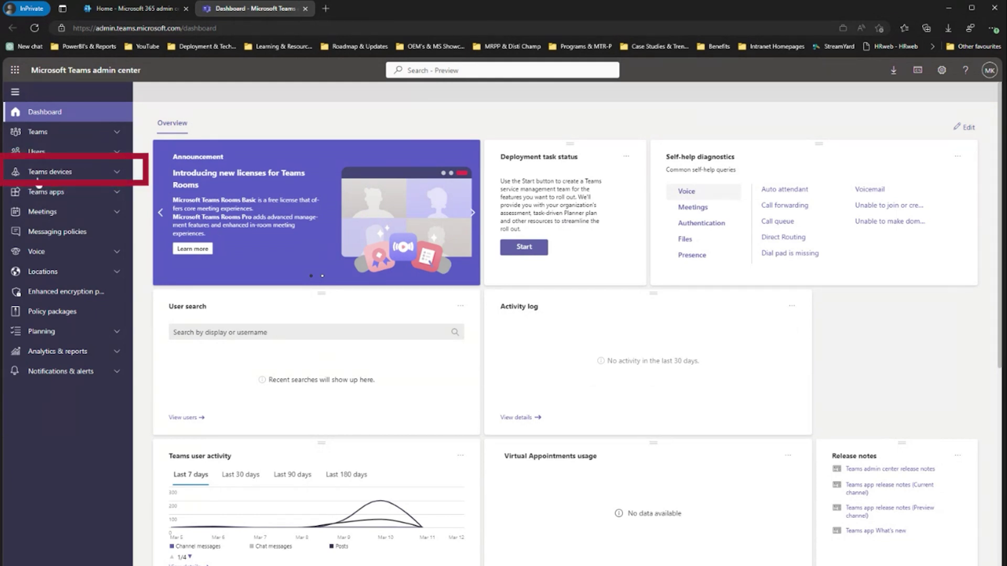
Step: Expand Teams devices and list the five Teams Rooms on Windows devices
{"action": "left_click", "coordinate": [117, 176]}
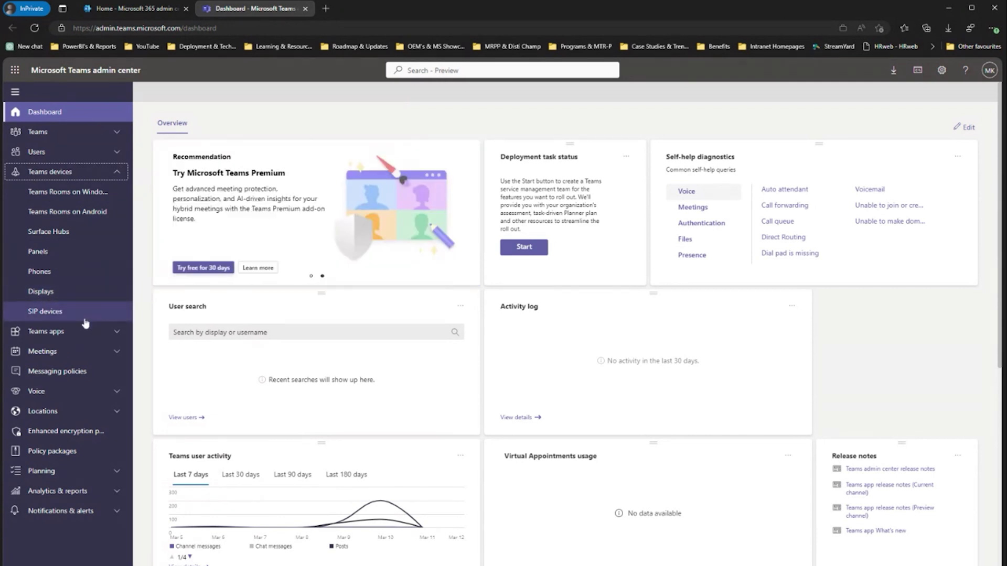
{"action": "left_click", "coordinate": [78, 198]}
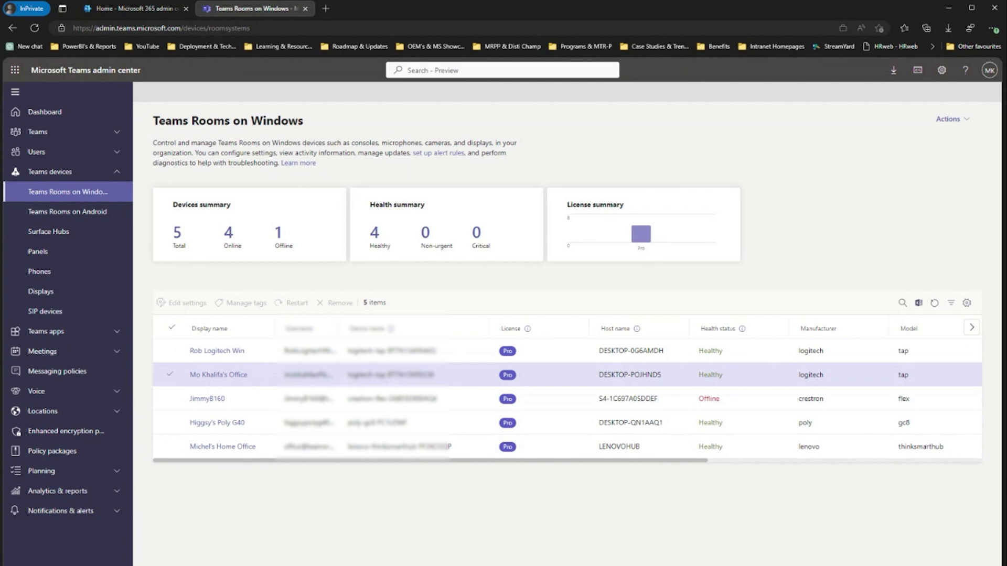
Step: Open the Logitech Tap room device's details and show its Actions menu
{"action": "left_click", "coordinate": [240, 377]}
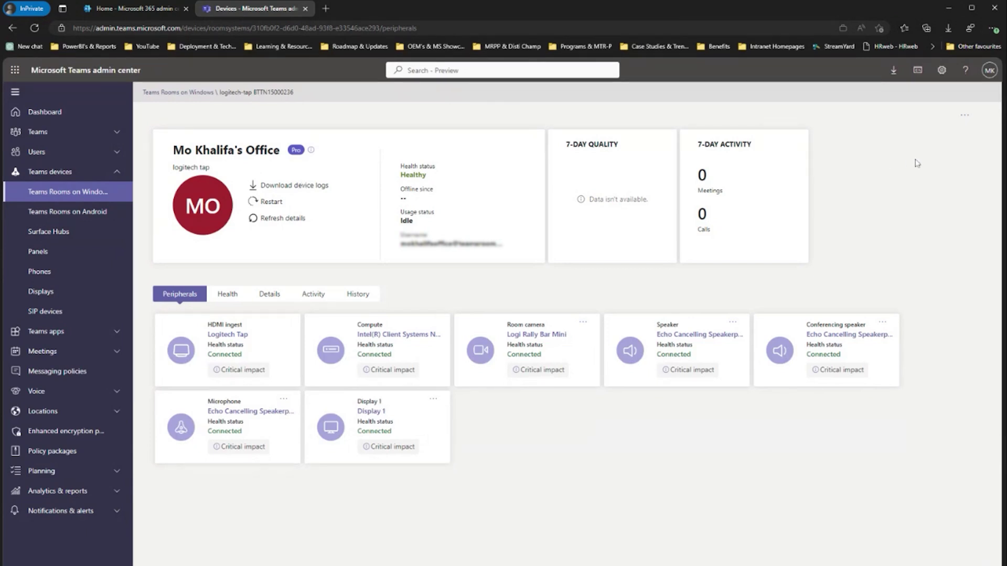
{"action": "left_click", "coordinate": [966, 123]}
{"action": "mouse_move", "coordinate": [961, 136]}
{"action": "left_click", "coordinate": [878, 153]}
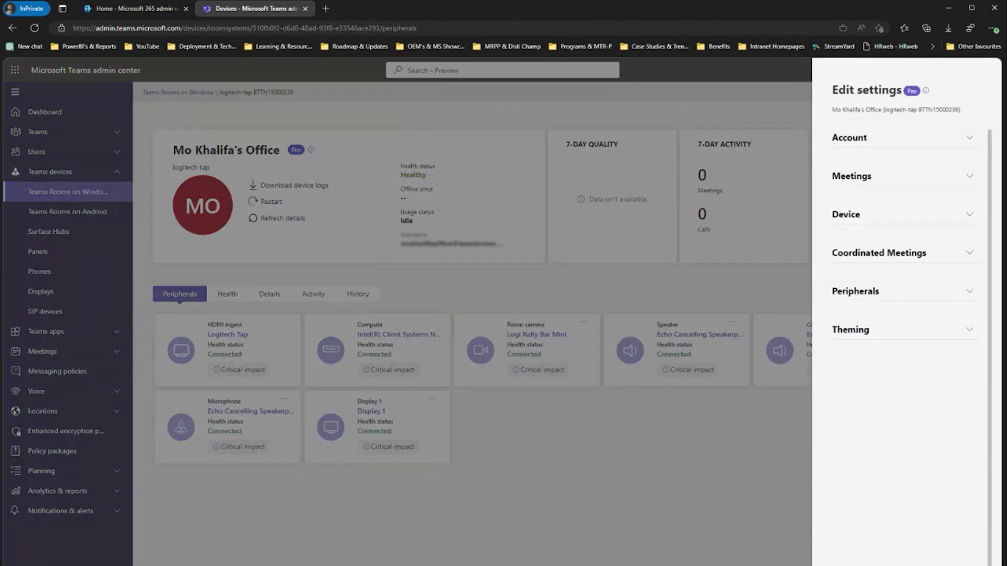
{"action": "left_click", "coordinate": [886, 182]}
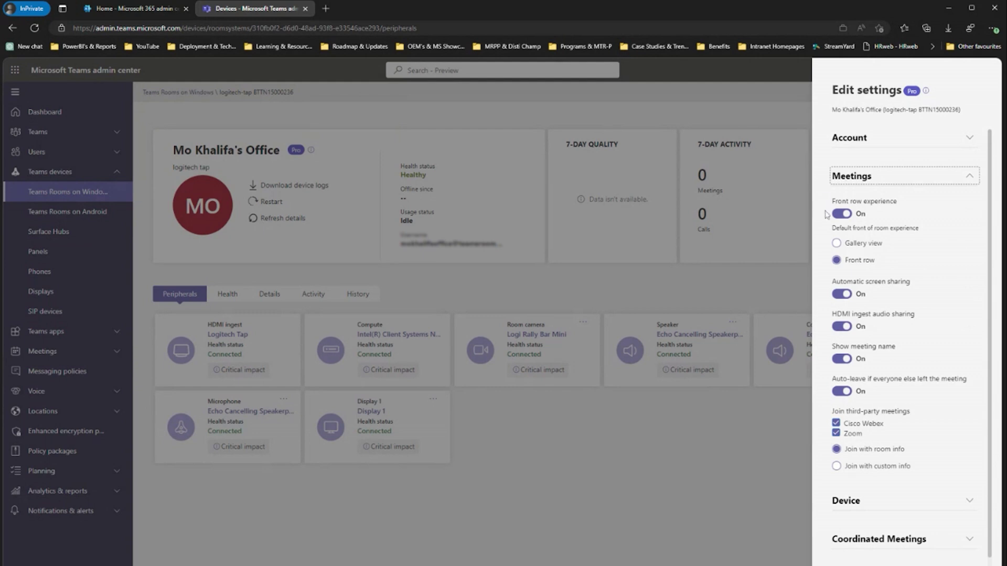
{"action": "scroll", "coordinate": [867, 524], "scroll_direction": "down", "scroll_amount": 1}
{"action": "left_click", "coordinate": [880, 473]}
{"action": "scroll", "coordinate": [892, 493], "scroll_direction": "down", "scroll_amount": 3}
{"action": "left_click", "coordinate": [903, 511]}
{"action": "scroll", "coordinate": [910, 511], "scroll_direction": "down", "scroll_amount": 1}
{"action": "left_click", "coordinate": [886, 543]}
{"action": "scroll", "coordinate": [885, 525], "scroll_direction": "down", "scroll_amount": 4}
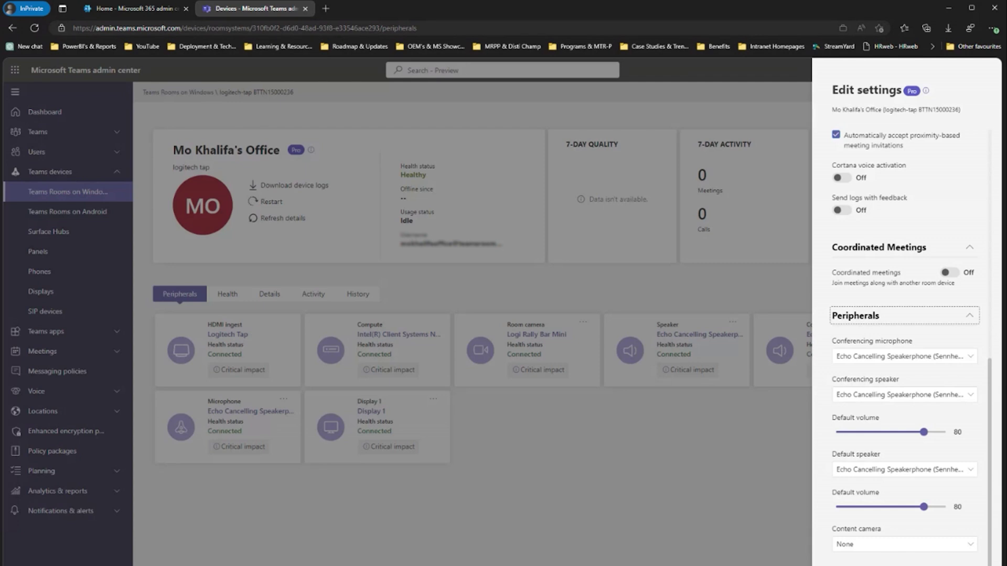
{"action": "left_click", "coordinate": [727, 438]}
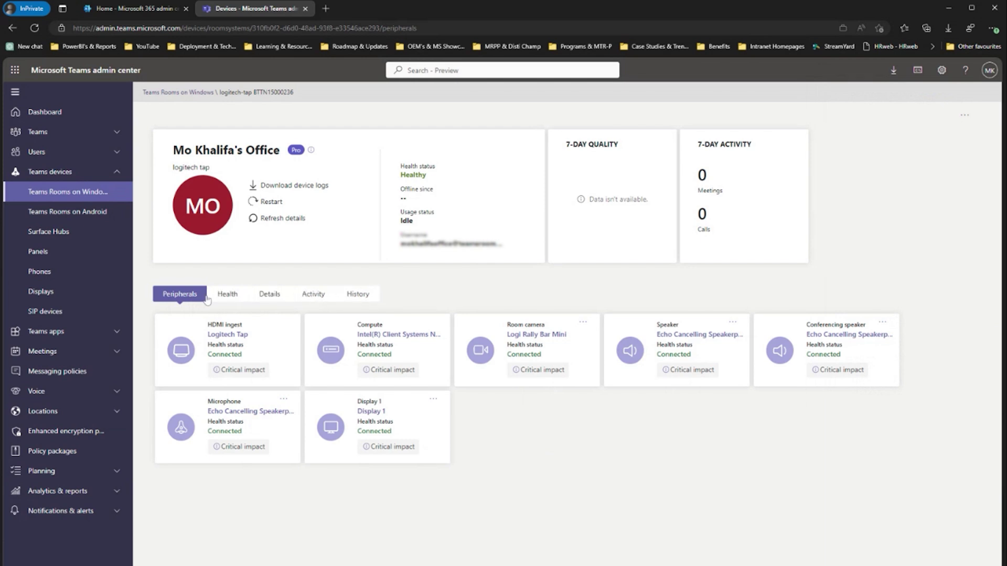
Step: Review the device's Peripheral, Connectivity and Software health tables
{"action": "left_click", "coordinate": [222, 302]}
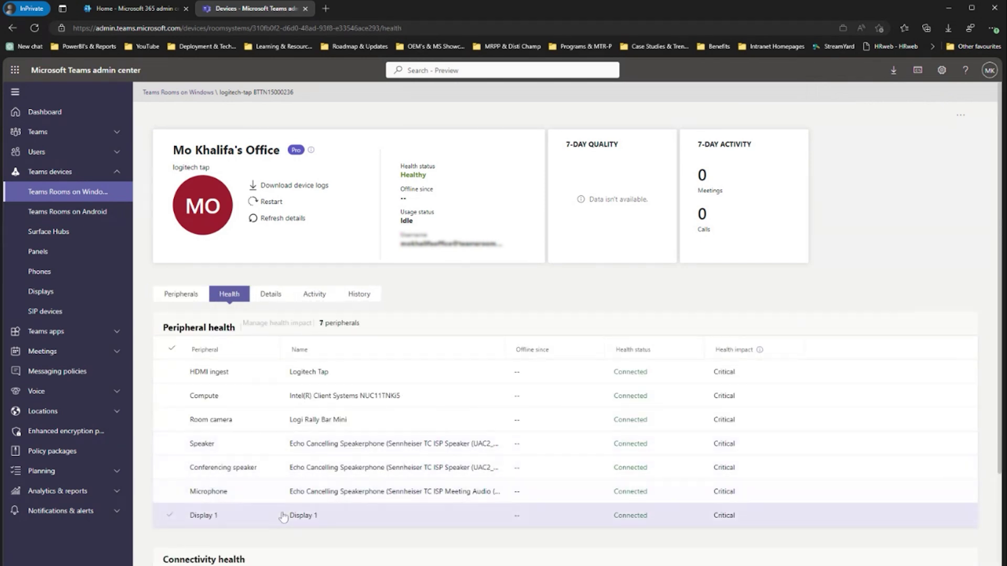
{"action": "scroll", "coordinate": [577, 512], "scroll_direction": "down", "scroll_amount": 3}
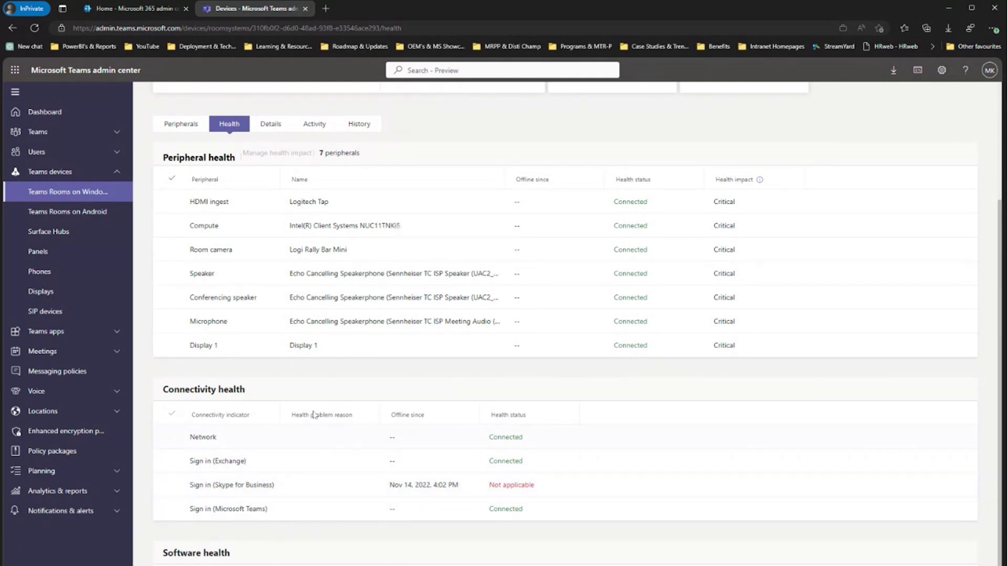
{"action": "scroll", "coordinate": [302, 552], "scroll_direction": "down", "scroll_amount": 1}
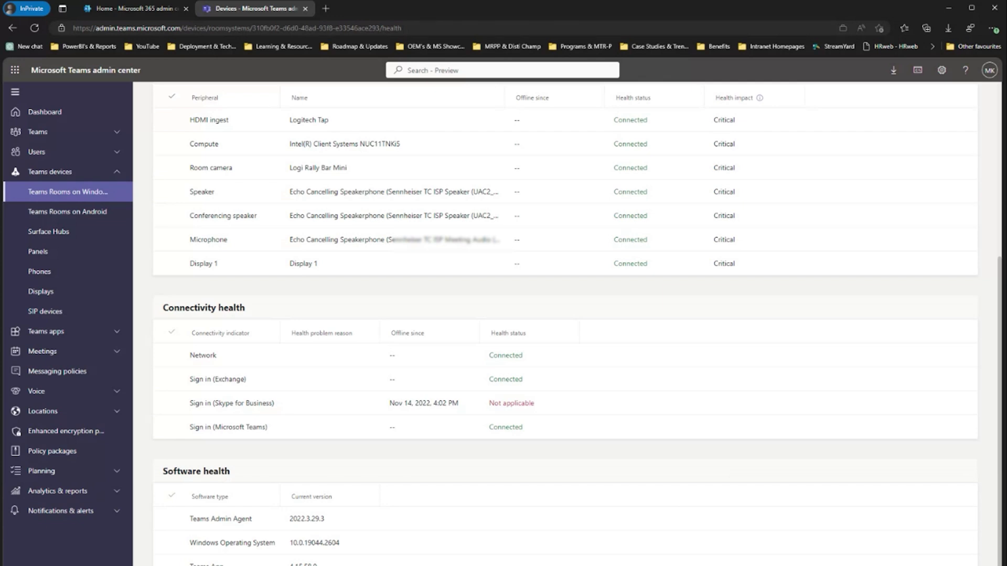
{"action": "scroll", "coordinate": [294, 430], "scroll_direction": "up", "scroll_amount": 5}
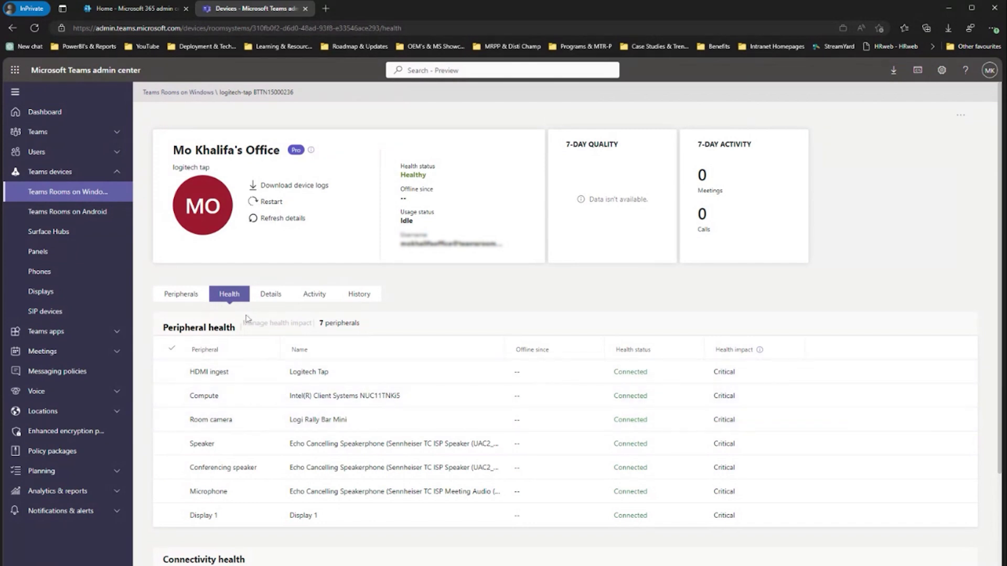
Step: Show the device's Activity log of three past meetings with Good audio quality
{"action": "left_click", "coordinate": [317, 294]}
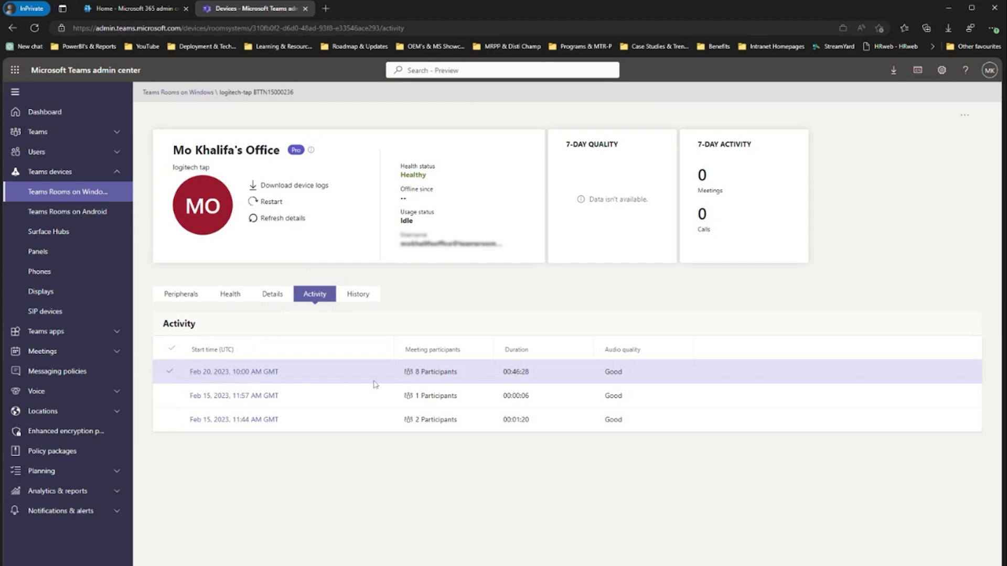
Step: Open the Feb 20, 2023 meeting and the home office participant's session details
{"action": "left_click", "coordinate": [234, 372]}
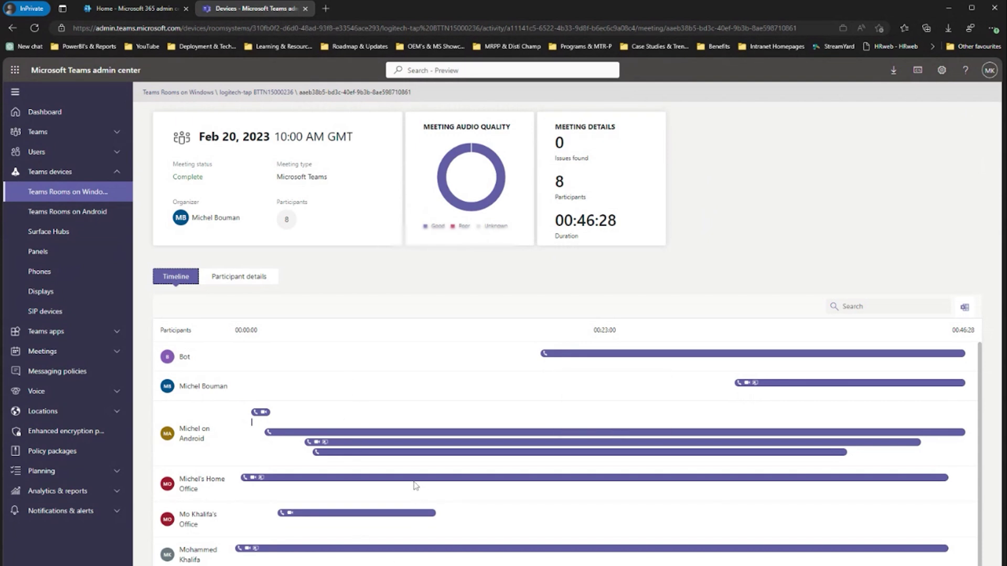
{"action": "mouse_move", "coordinate": [416, 481]}
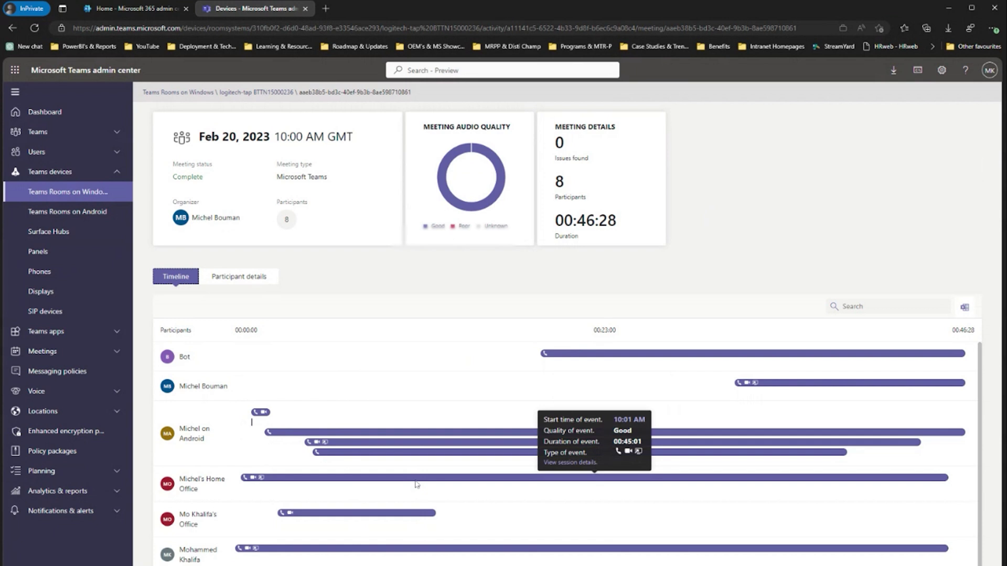
{"action": "left_click", "coordinate": [565, 476]}
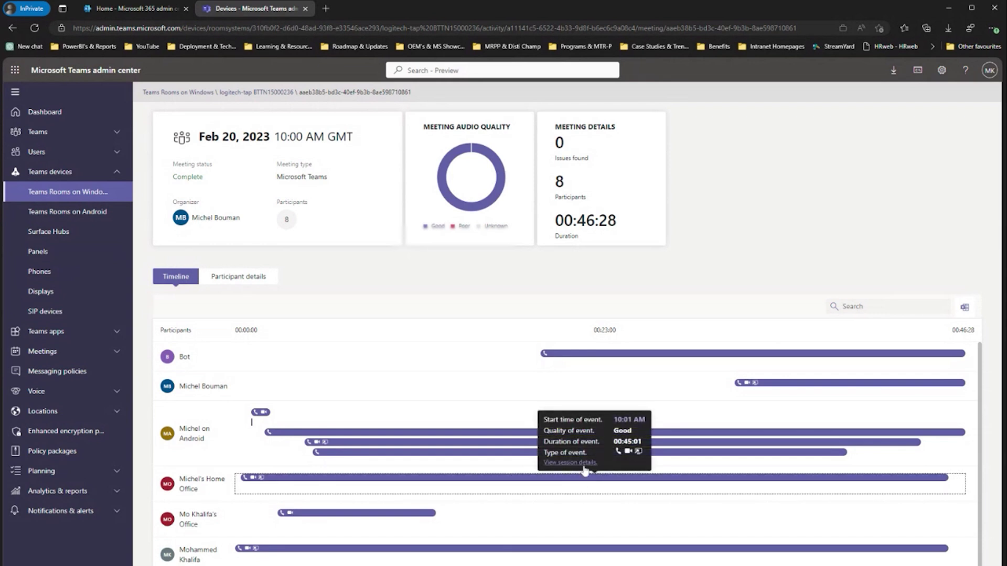
{"action": "left_click", "coordinate": [586, 477]}
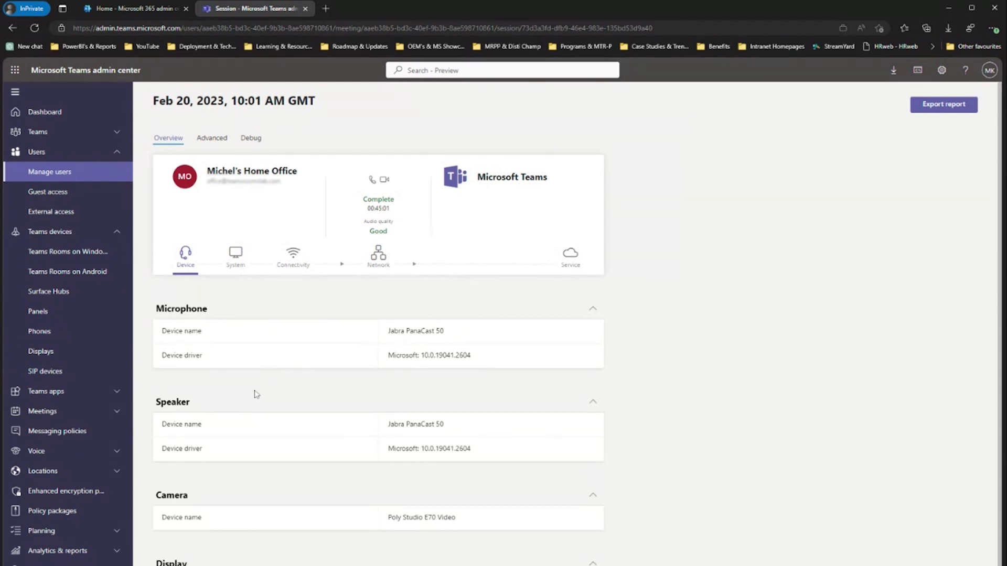
Step: Review the session's System, Connectivity and Network stream metrics tables
{"action": "left_click", "coordinate": [235, 263]}
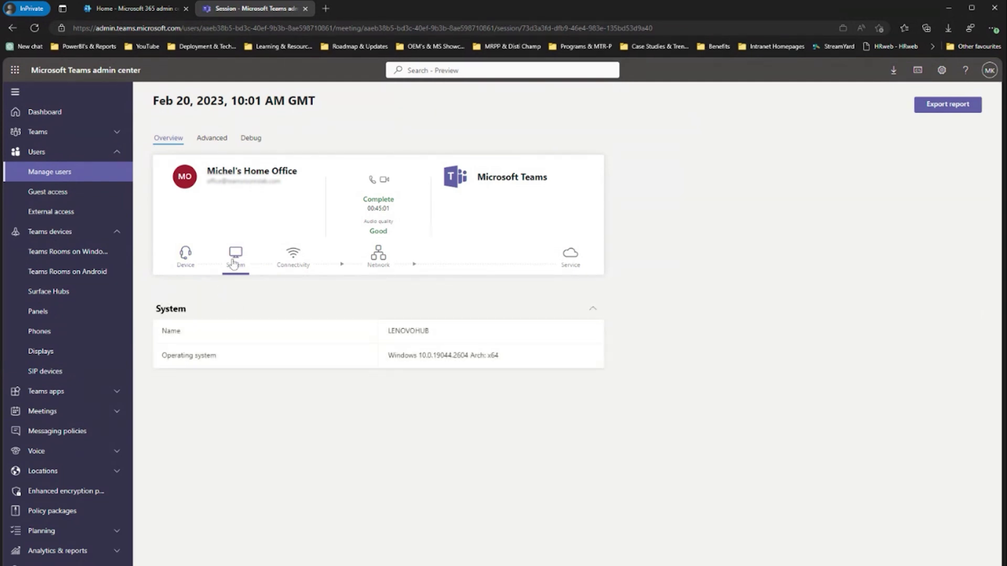
{"action": "left_click", "coordinate": [284, 266]}
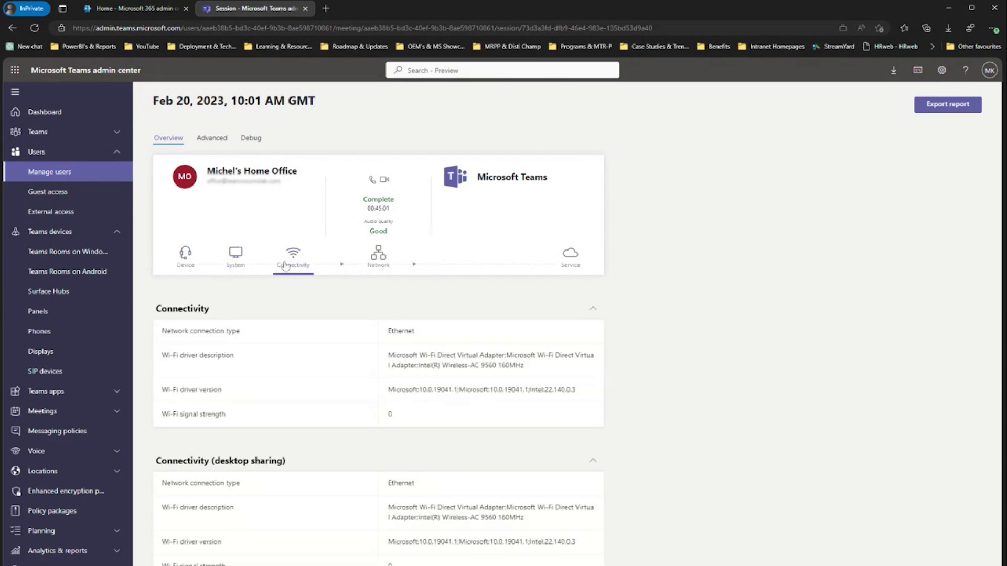
{"action": "left_click", "coordinate": [378, 256]}
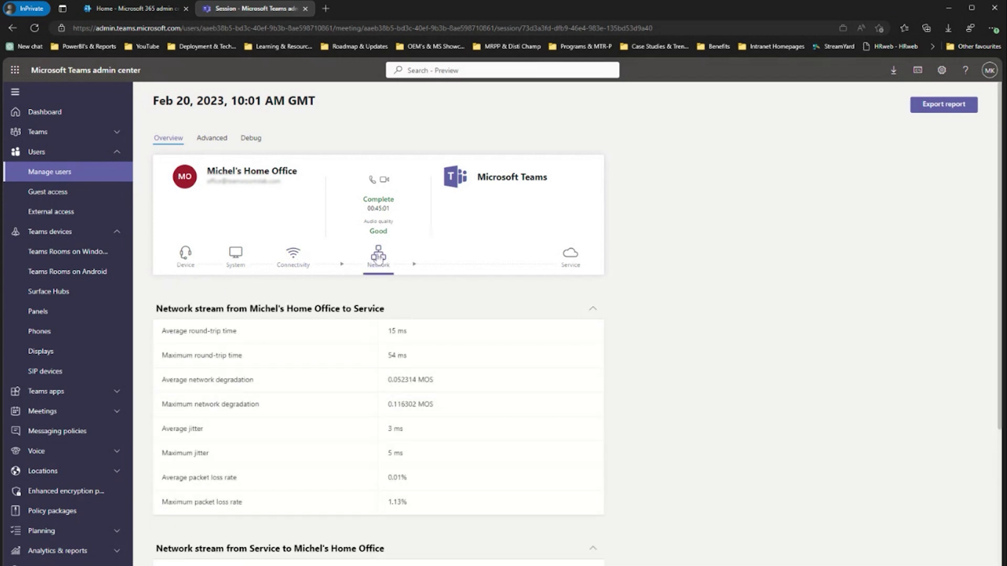
{"action": "scroll", "coordinate": [399, 446], "scroll_direction": "down", "scroll_amount": 3}
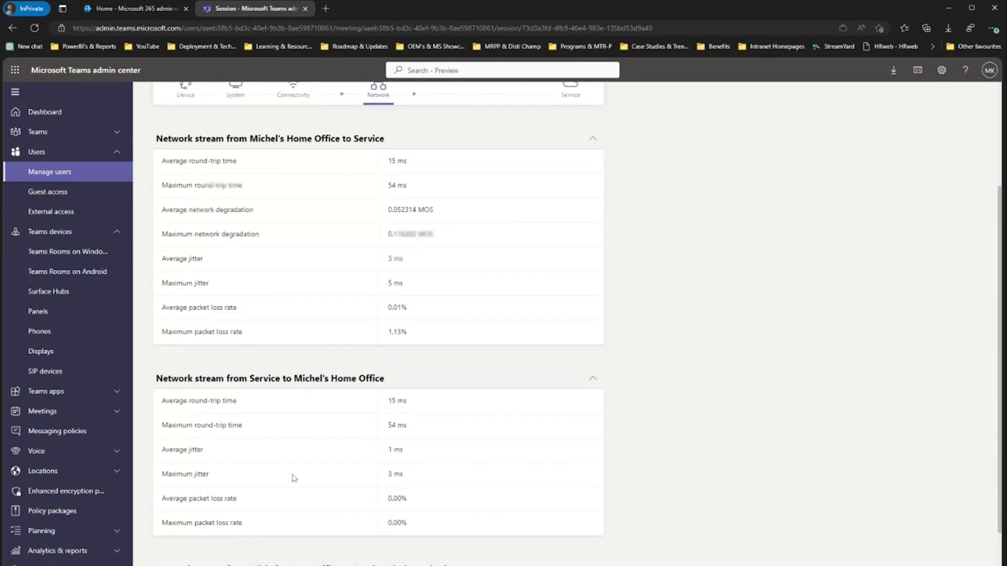
{"action": "scroll", "coordinate": [295, 478], "scroll_direction": "down", "scroll_amount": 3}
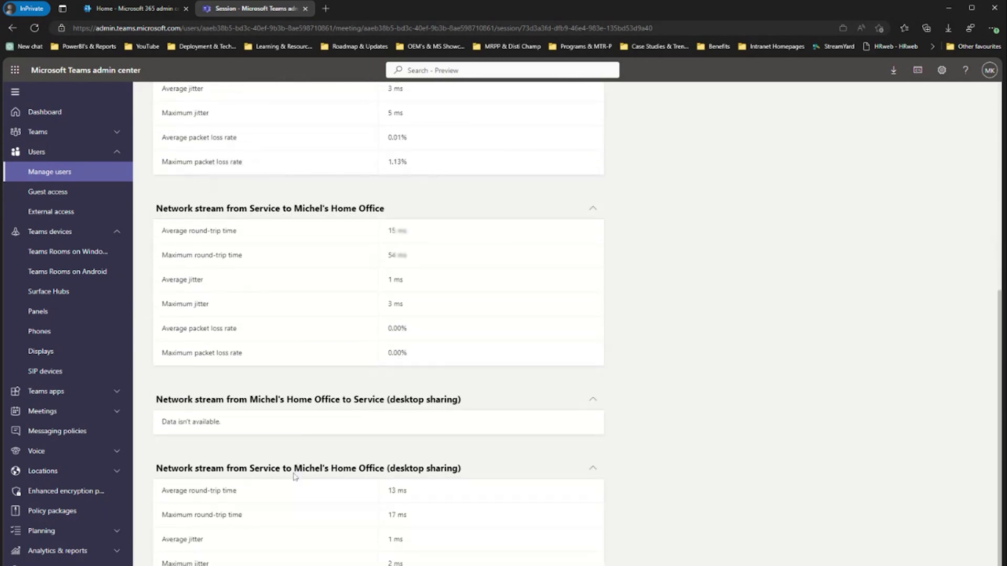
{"action": "scroll", "coordinate": [294, 476], "scroll_direction": "down", "scroll_amount": 1}
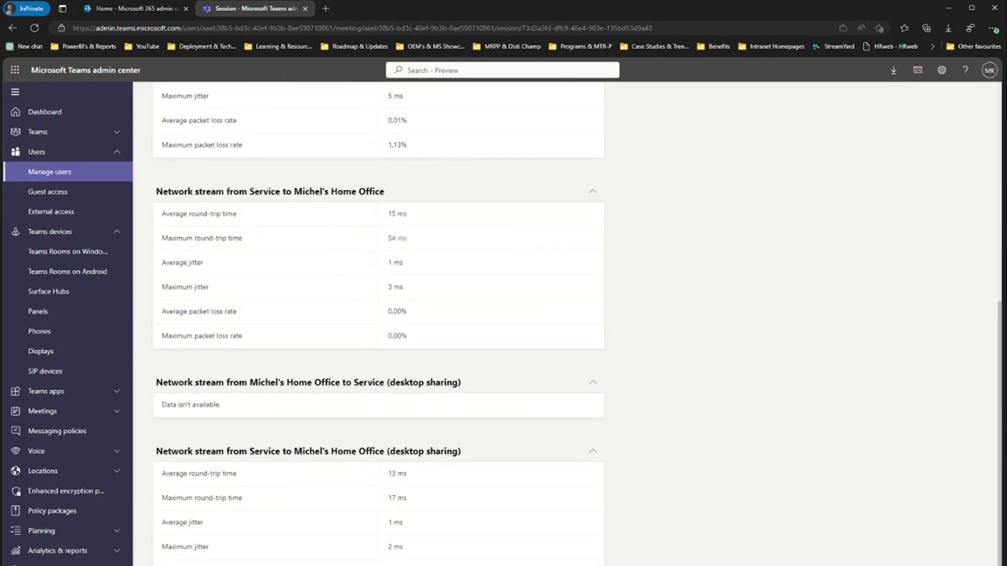
{"action": "scroll", "coordinate": [244, 527], "scroll_direction": "up", "scroll_amount": 6}
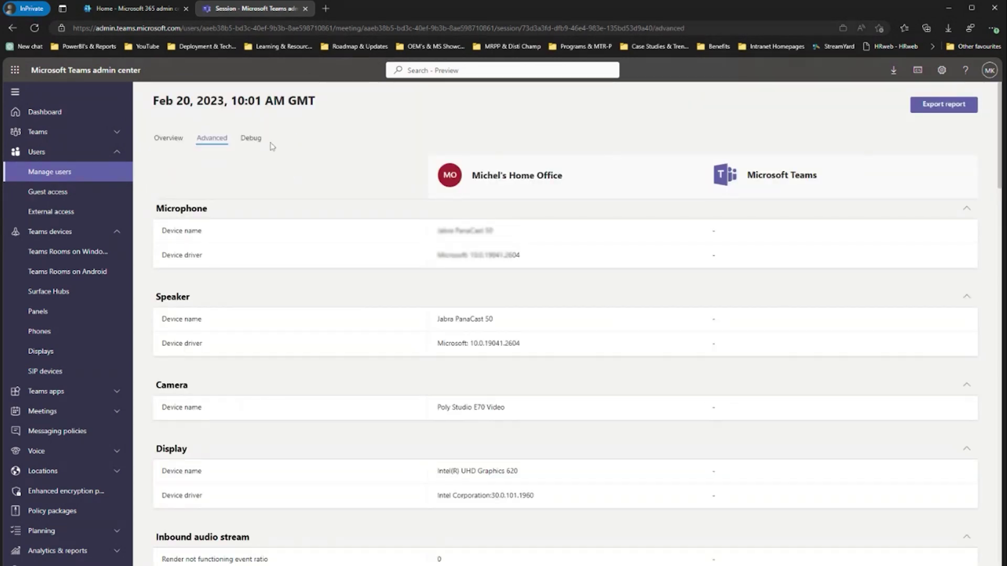
Step: Return to the session's Overview page
{"action": "left_click", "coordinate": [167, 143]}
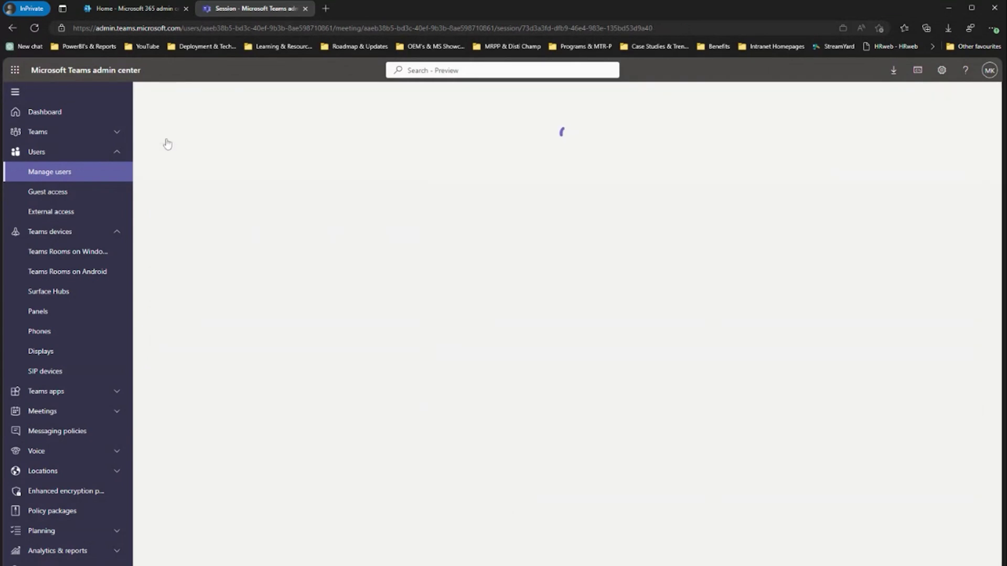